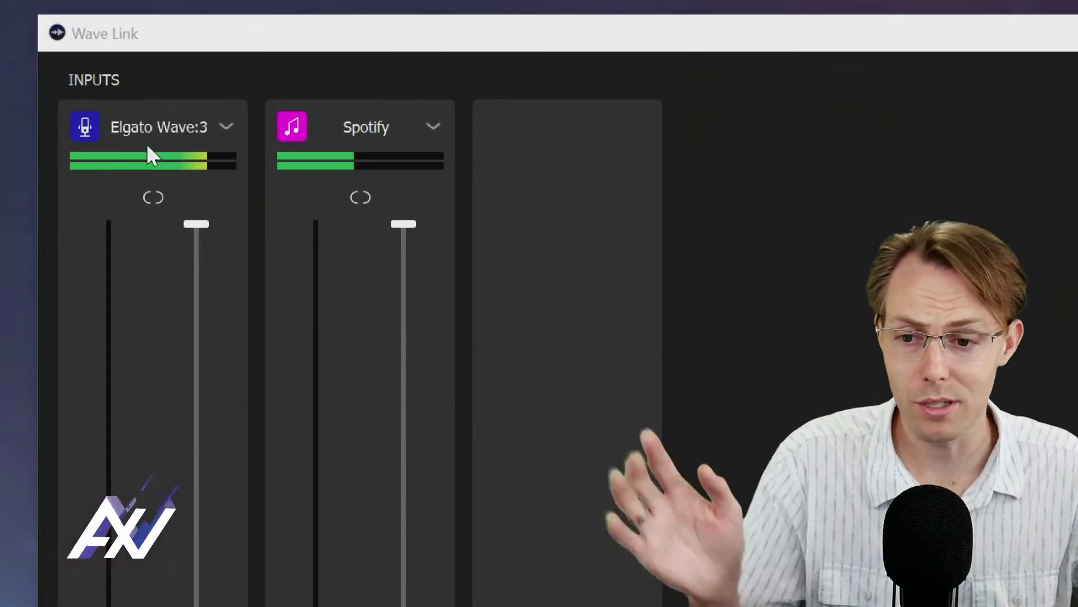
Step: Review the Elgato Wave:3 device settings in Wave Link, then move OBS over the mixer
left_click(227, 125)
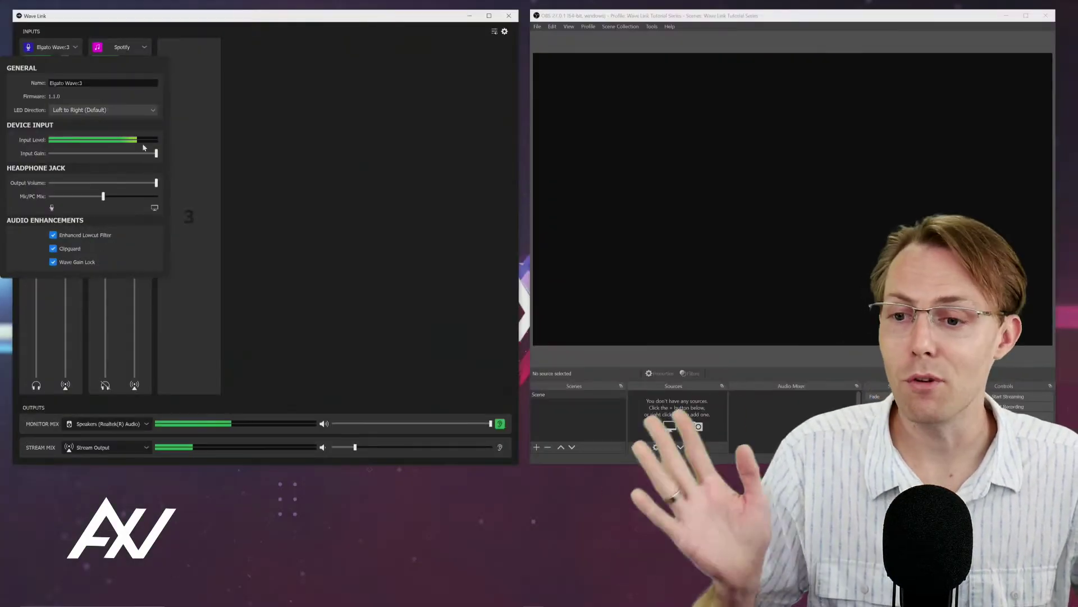
left_click(318, 92)
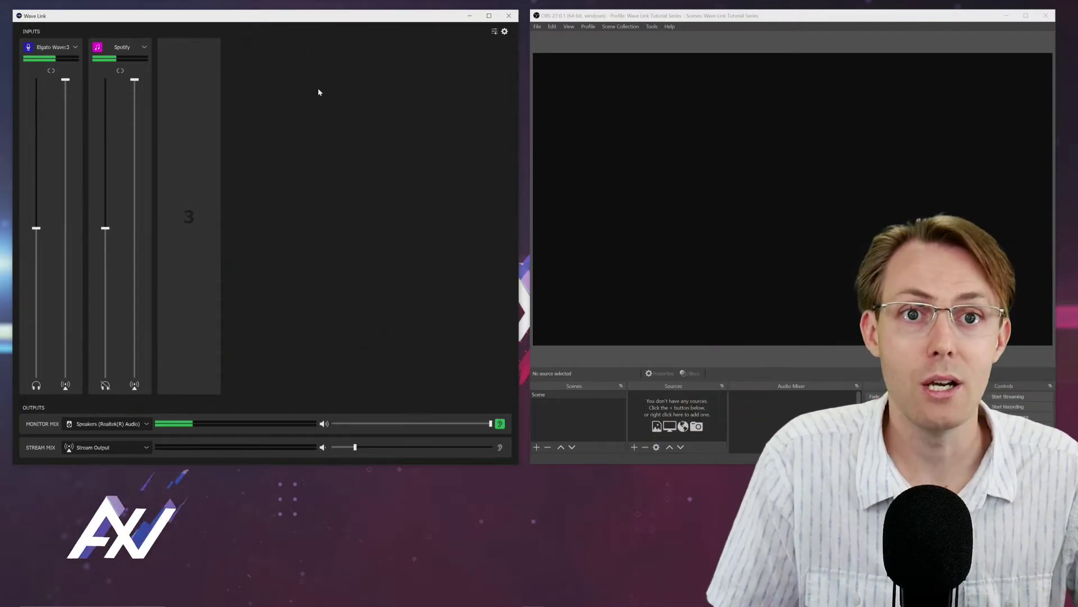
mouse_move(186, 44)
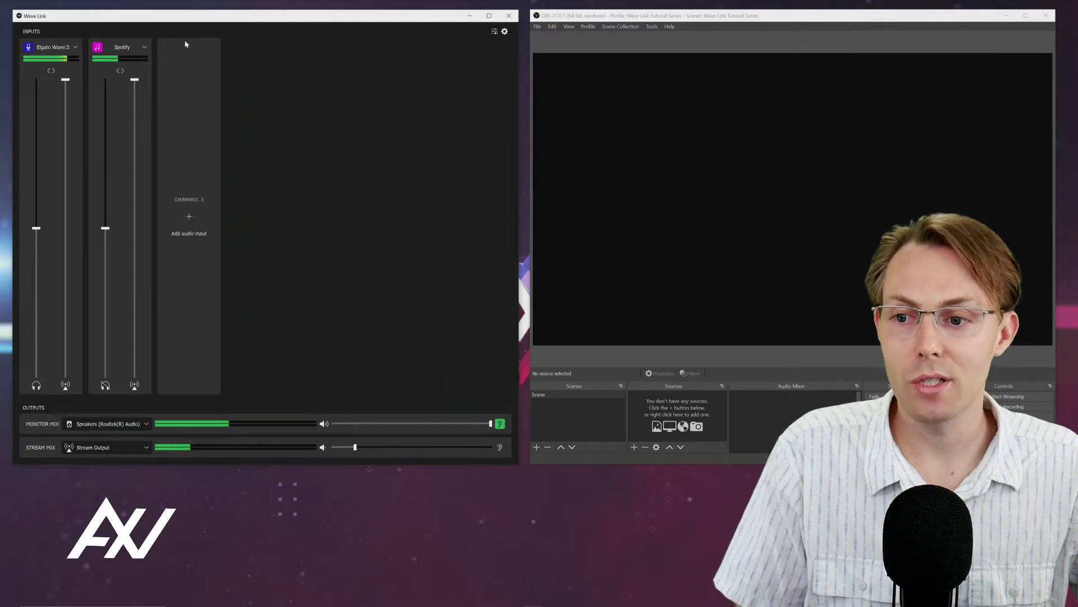
left_click(76, 48)
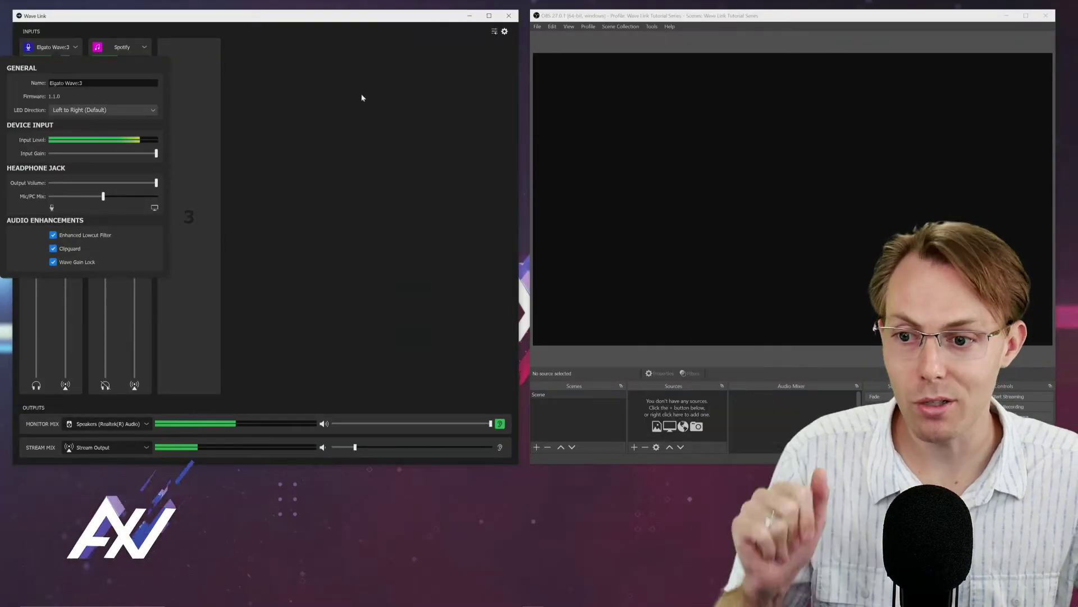
left_click(368, 96)
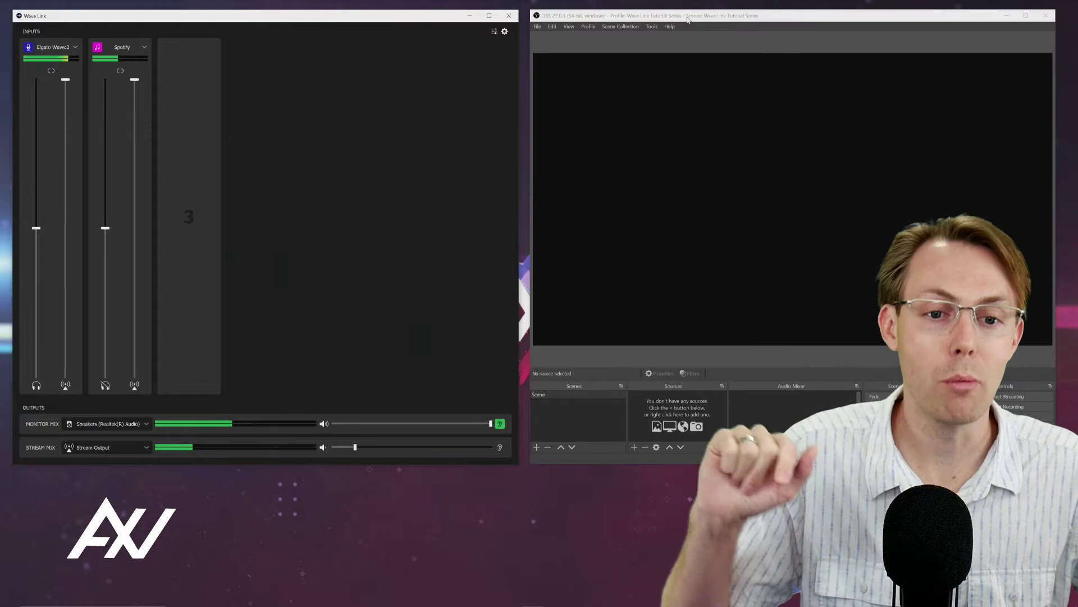
left_click_drag(688, 19, 312, 19)
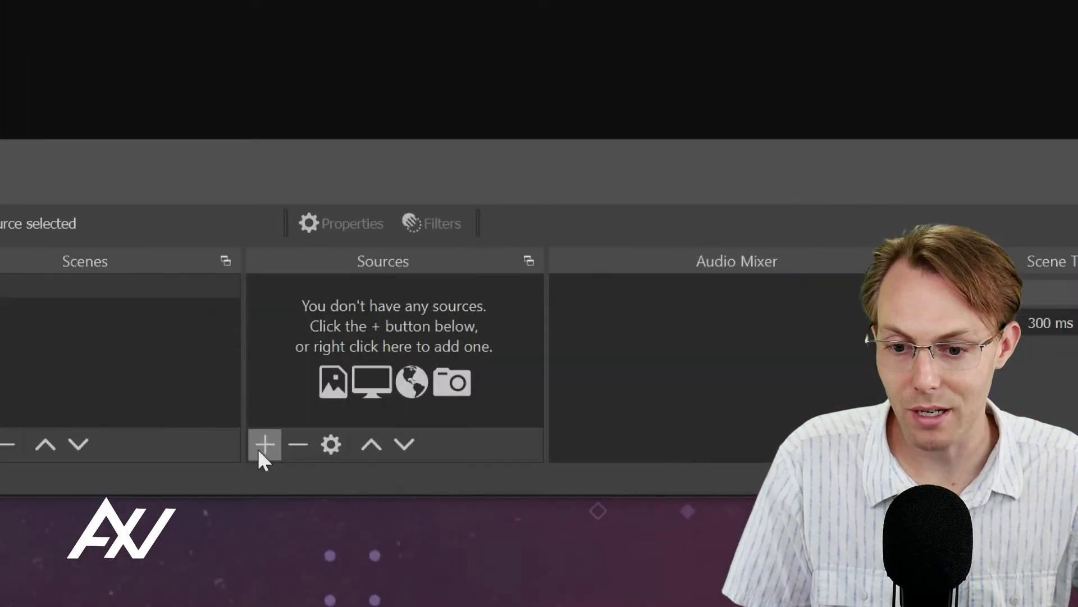
Step: Create an Audio Input Capture source named 'Mic' using the Mic In (2- Elgato Wave:3) device
left_click(262, 448)
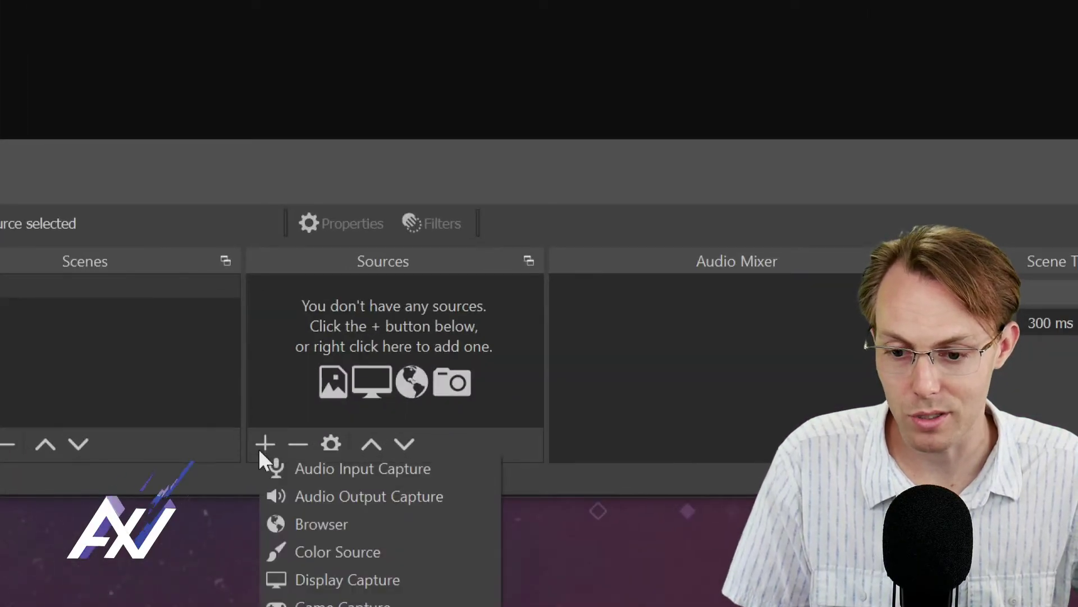
left_click(368, 471)
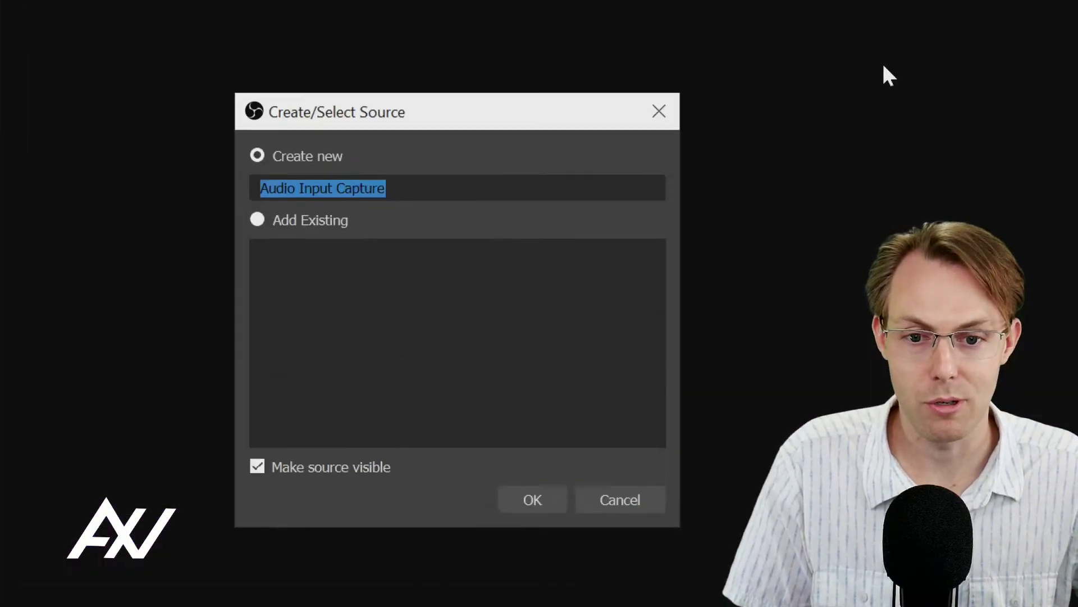
type("Mic")
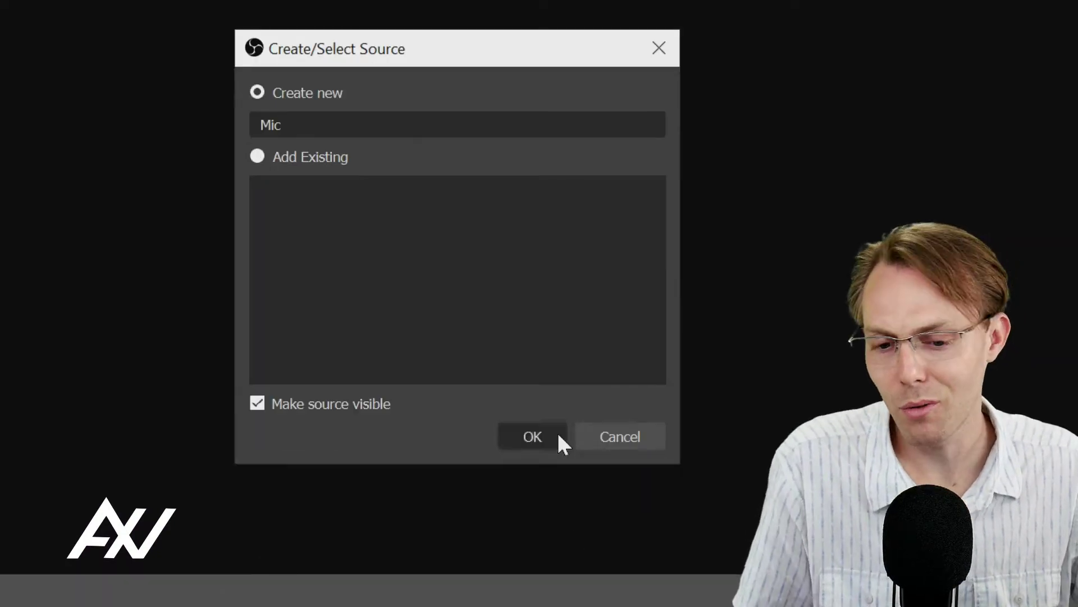
left_click(553, 528)
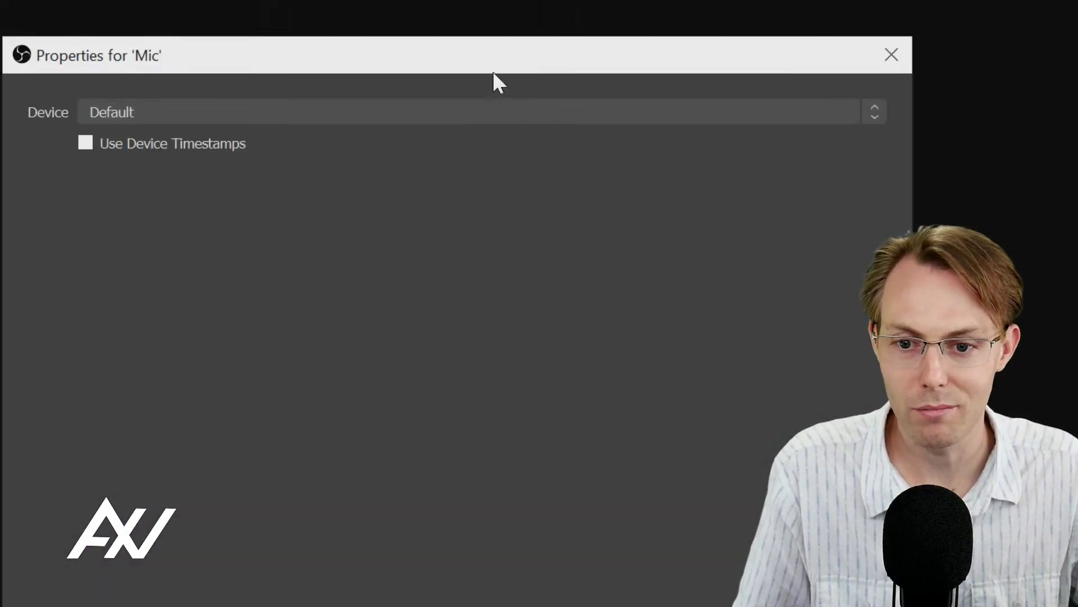
left_click(289, 112)
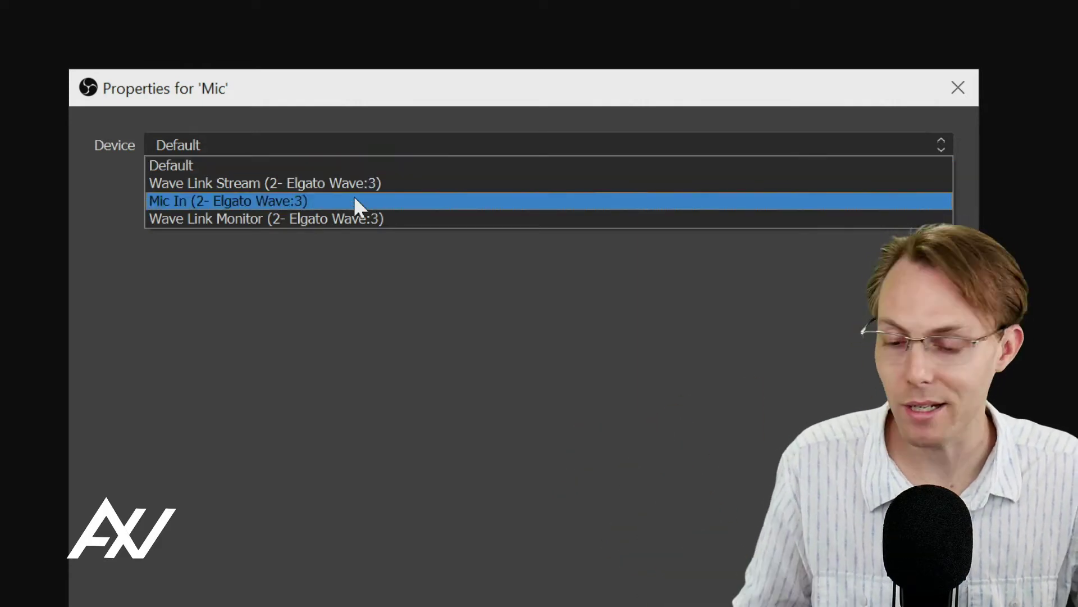
left_click(358, 202)
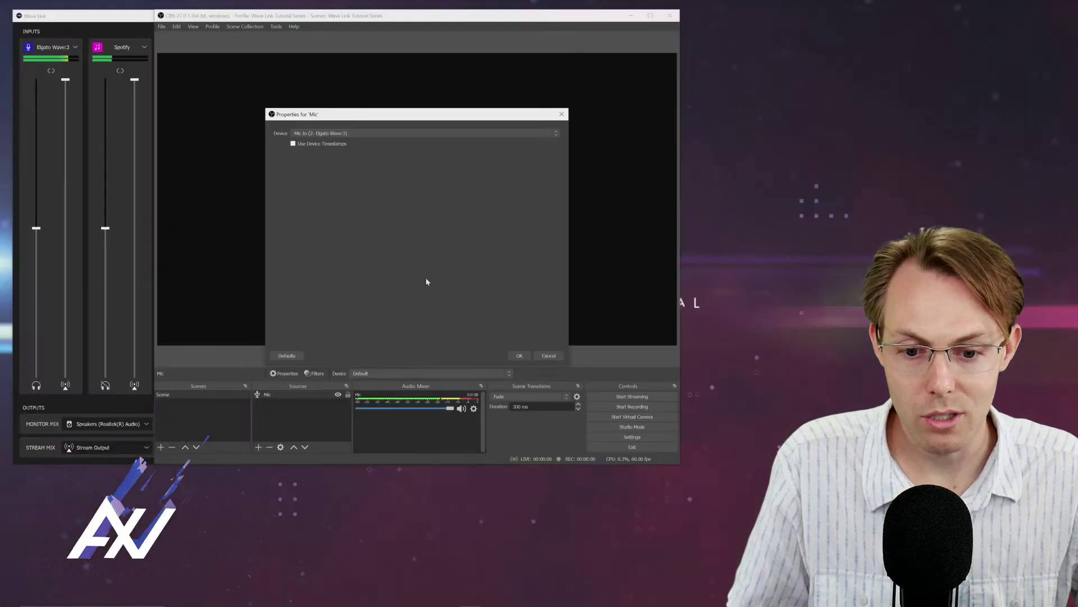
Step: Accept the Mic source's properties and bring up the Mic channel's options in the Audio Mixer
left_click(519, 356)
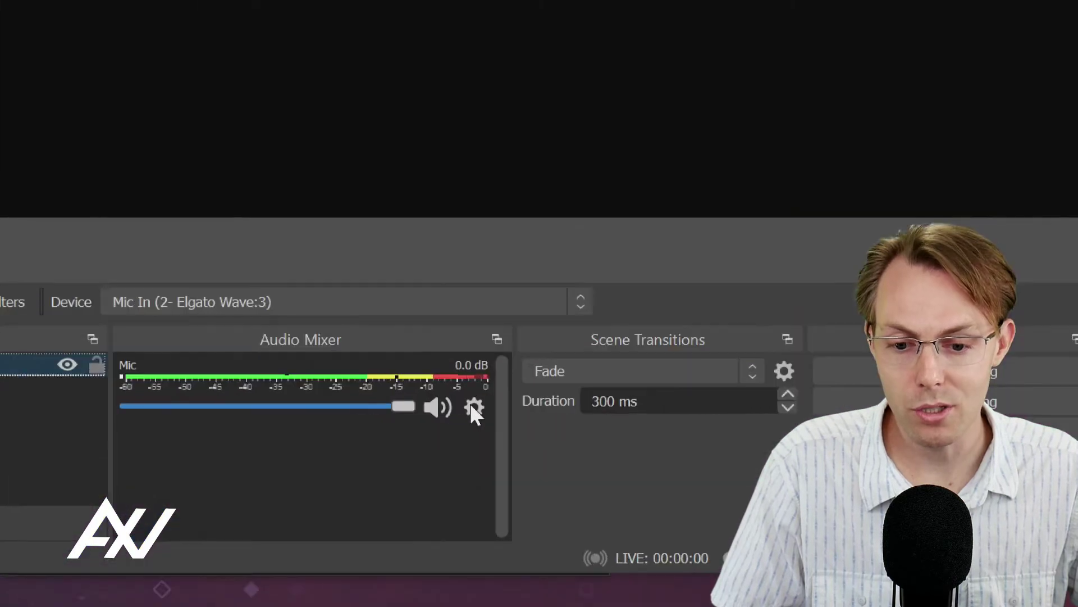
left_click(474, 409)
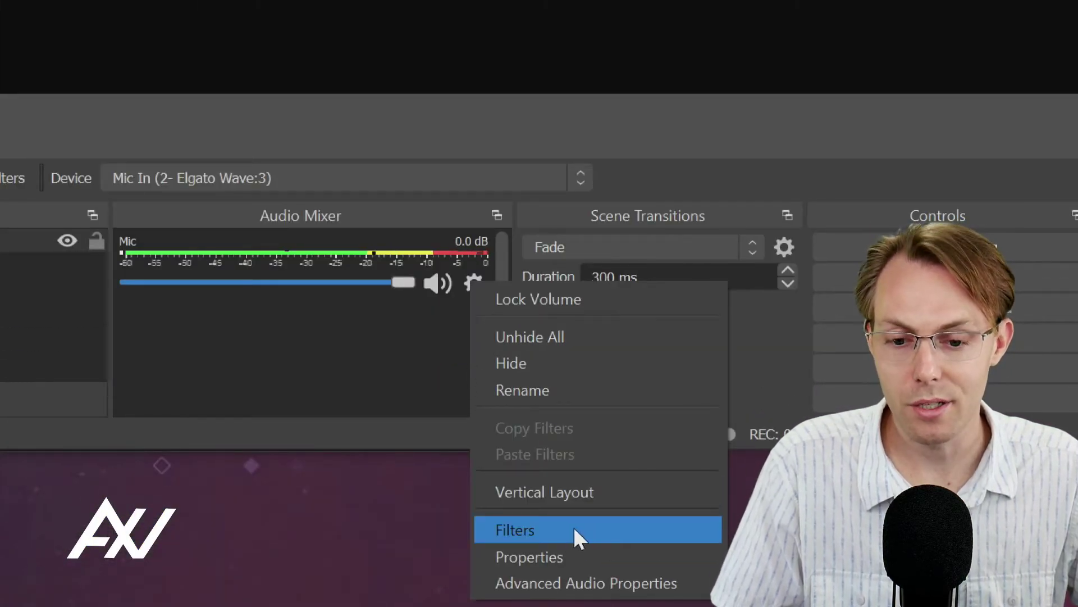
Step: Add a Noise Suppression filter, default name and RNNoise method, to the Mic source's filters
left_click(574, 527)
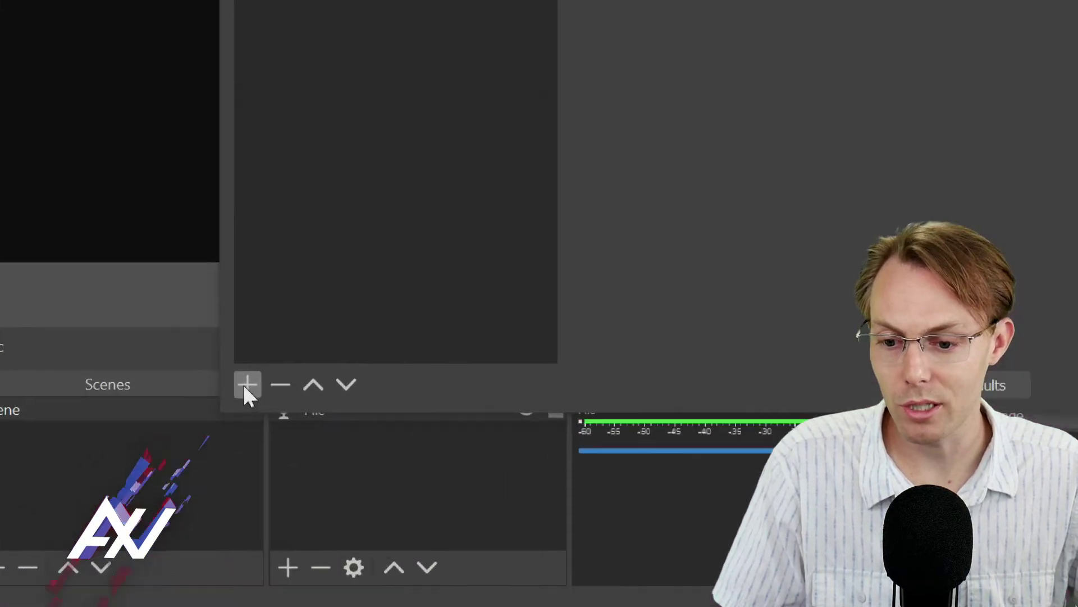
left_click(245, 387)
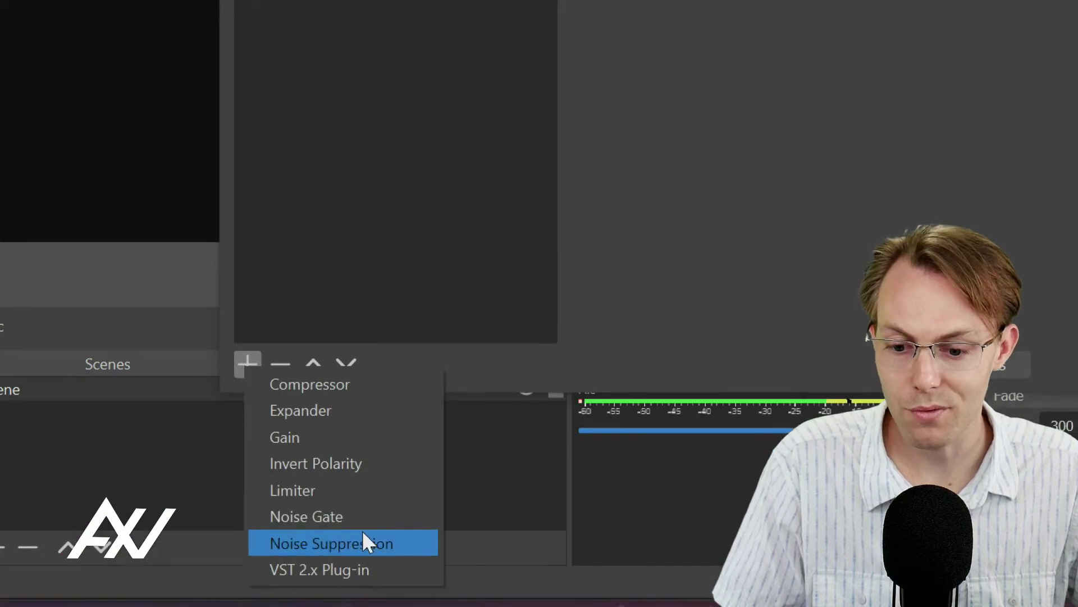
left_click(380, 564)
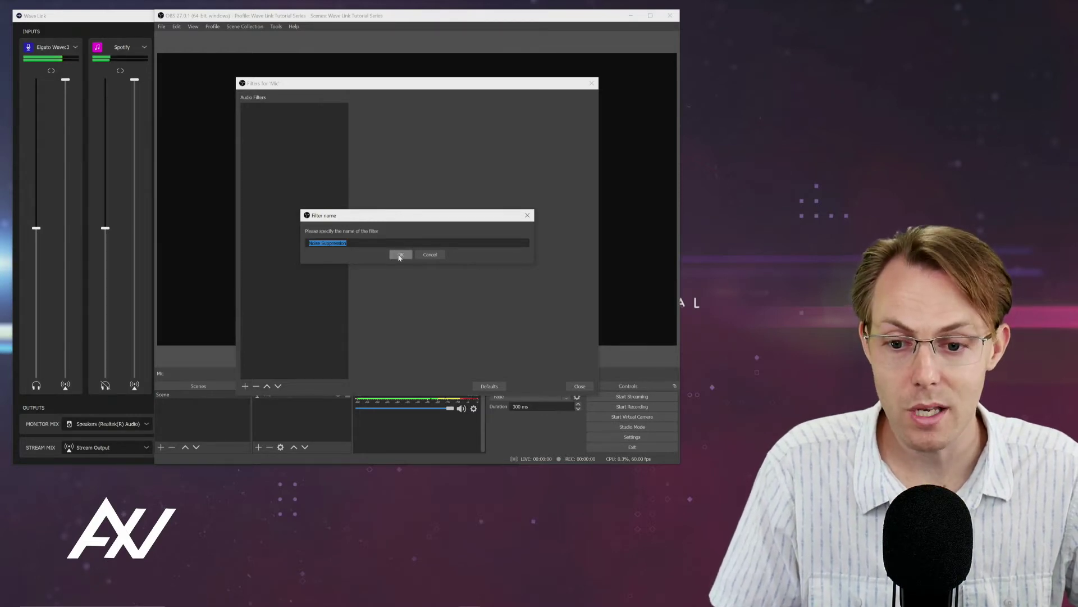
left_click(399, 255)
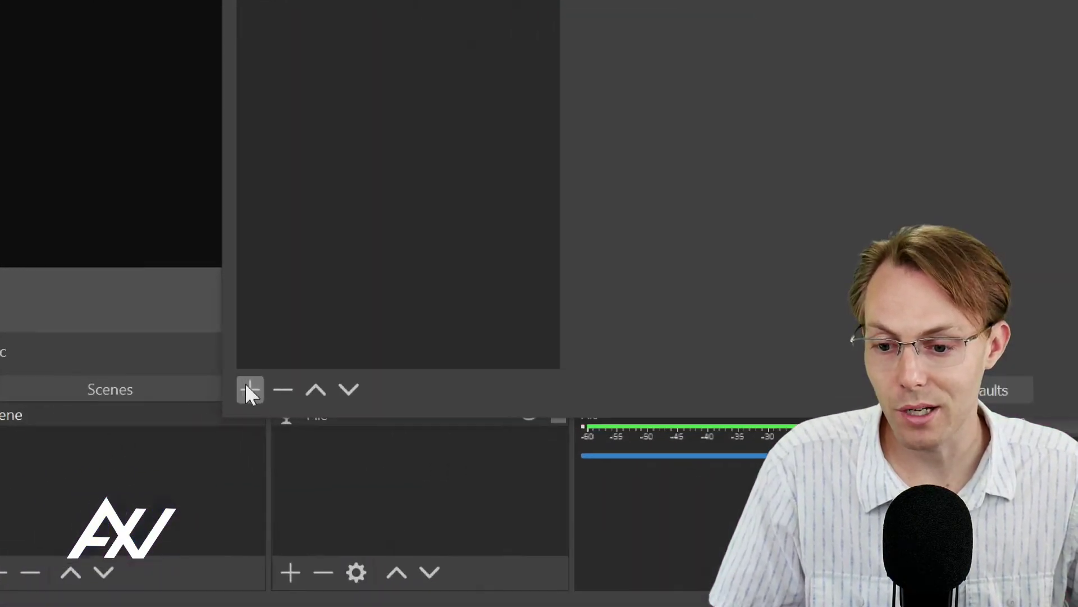
Step: Add a Compressor filter to Mic and lower its ratio from 10:1 to about 7:1
left_click(247, 387)
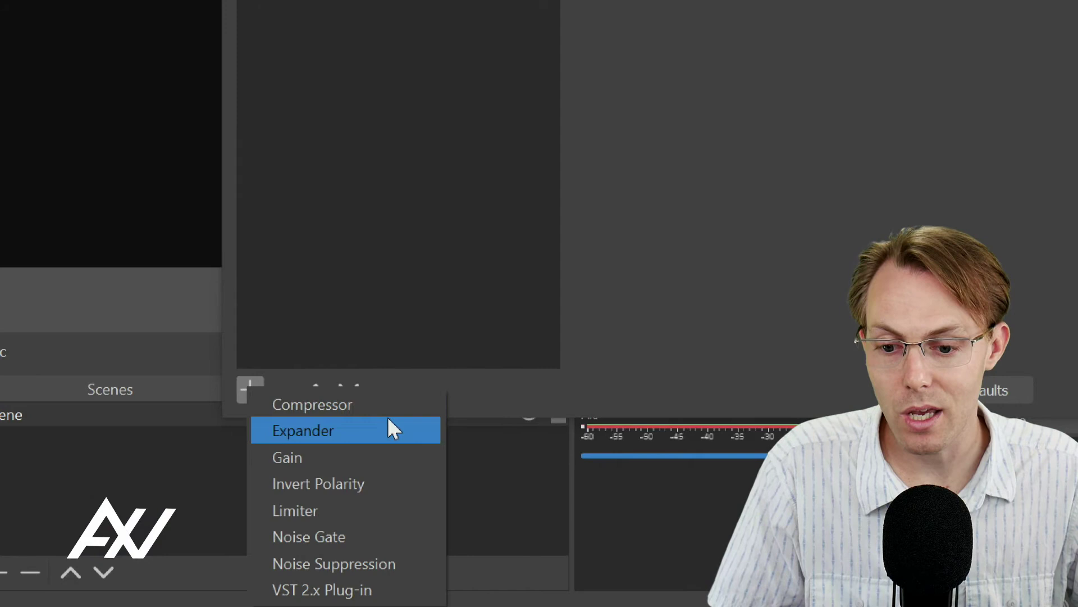
left_click(399, 407)
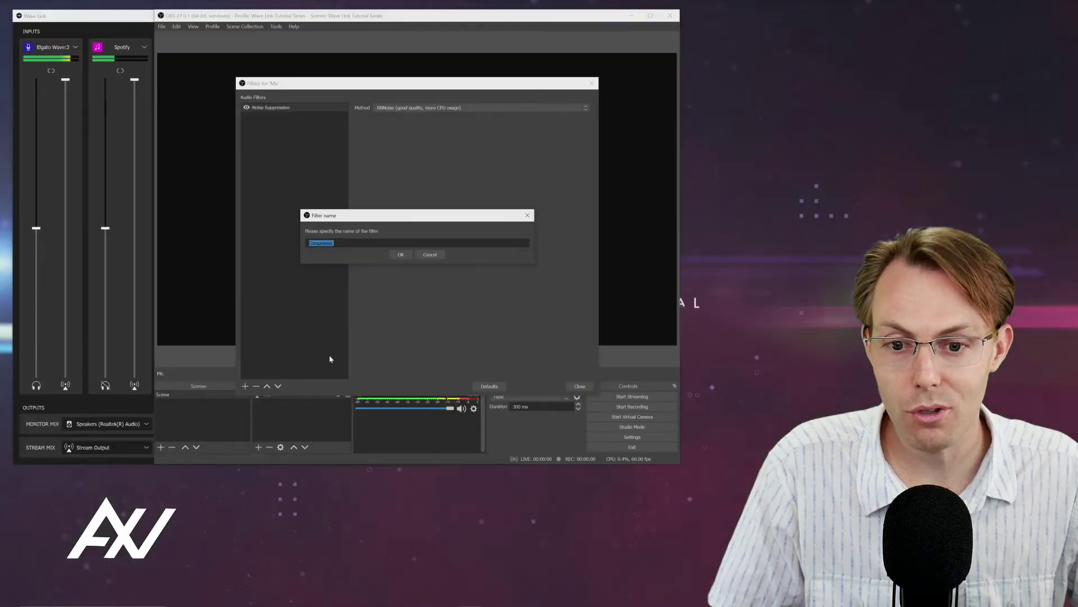
left_click(401, 255)
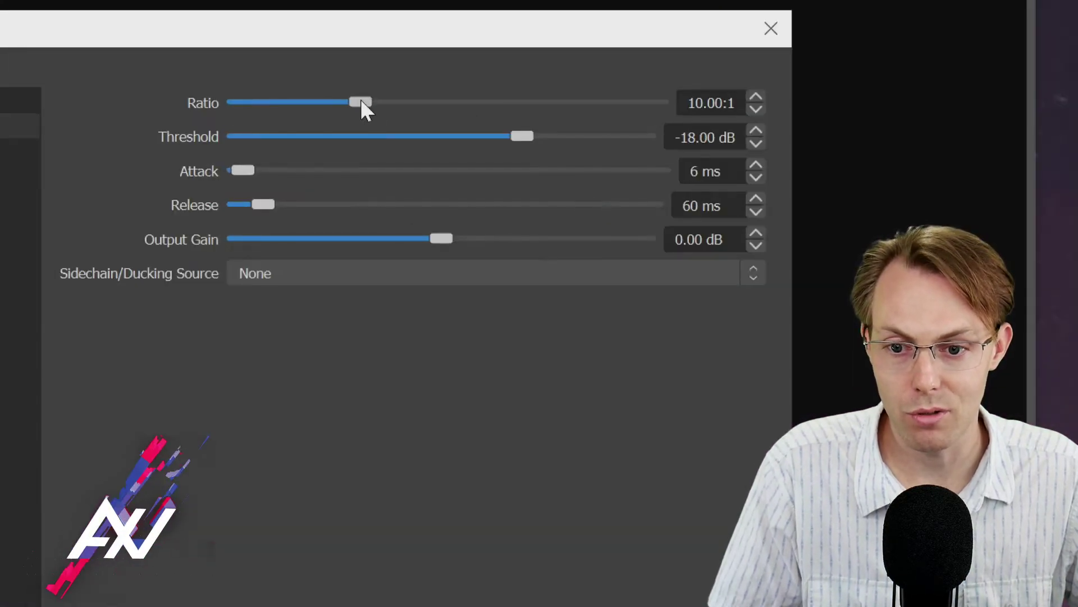
left_click_drag(362, 107, 322, 107)
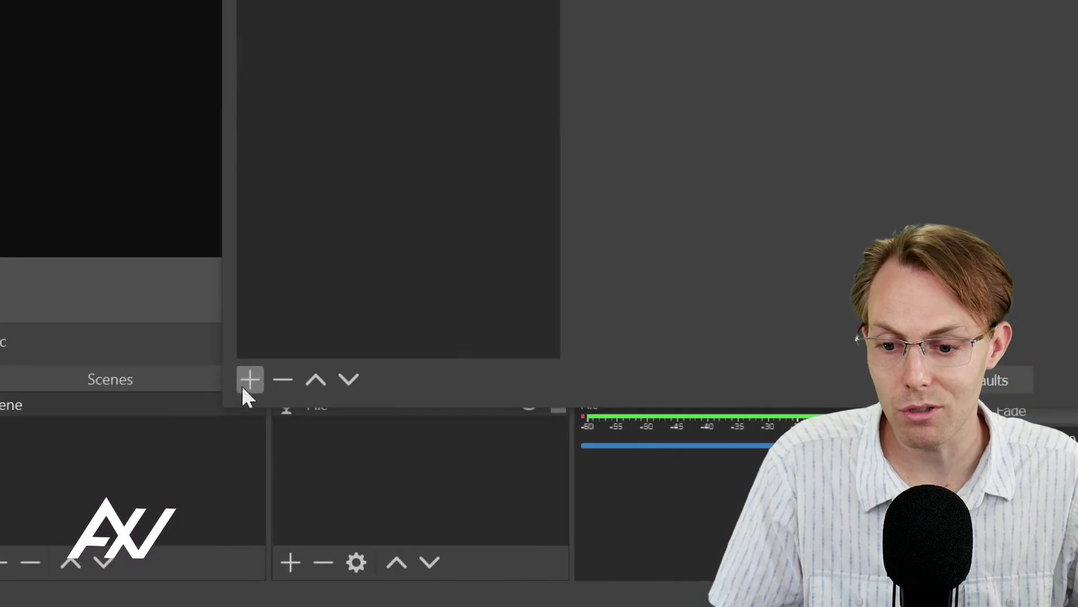
Step: Add a Limiter filter with its default name to the Mic source
left_click(245, 385)
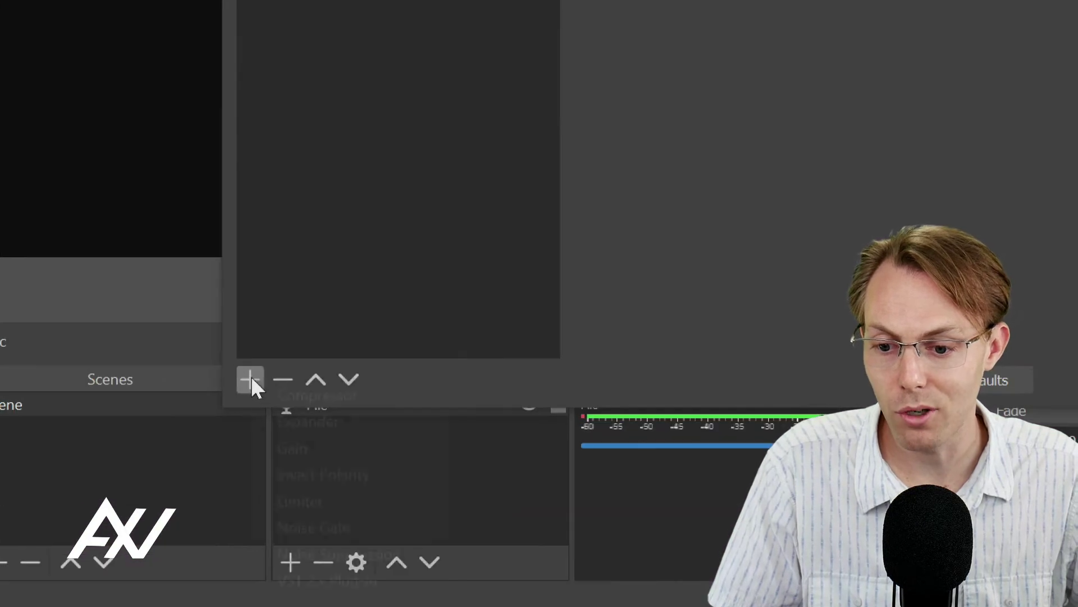
left_click(343, 508)
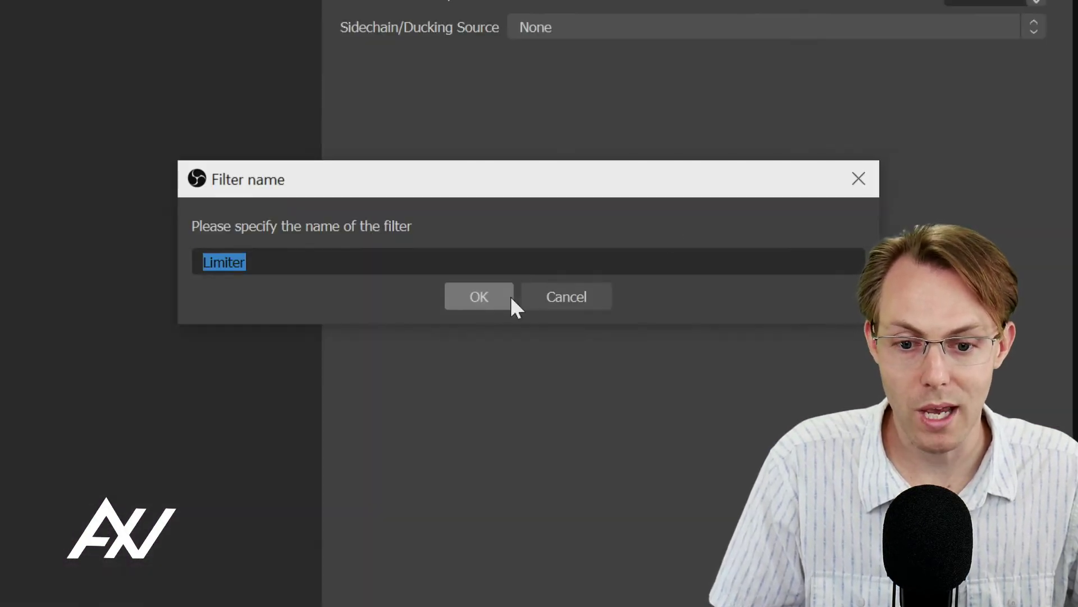
left_click(510, 298)
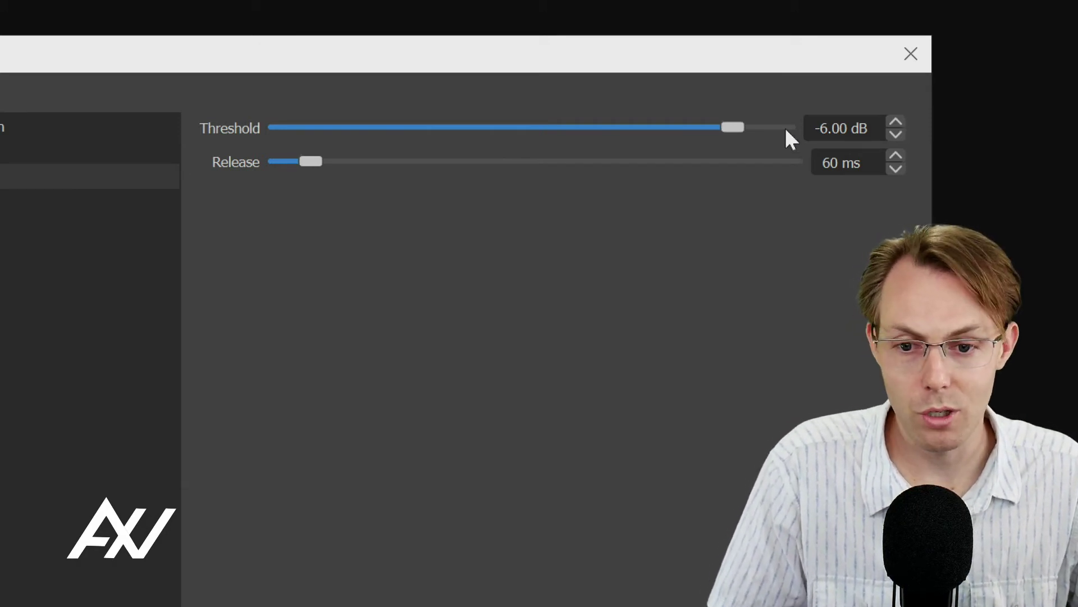
Step: Raise the Limiter threshold step by step to -3.00 dB
left_click(897, 123)
left_click(898, 122)
left_click(897, 122)
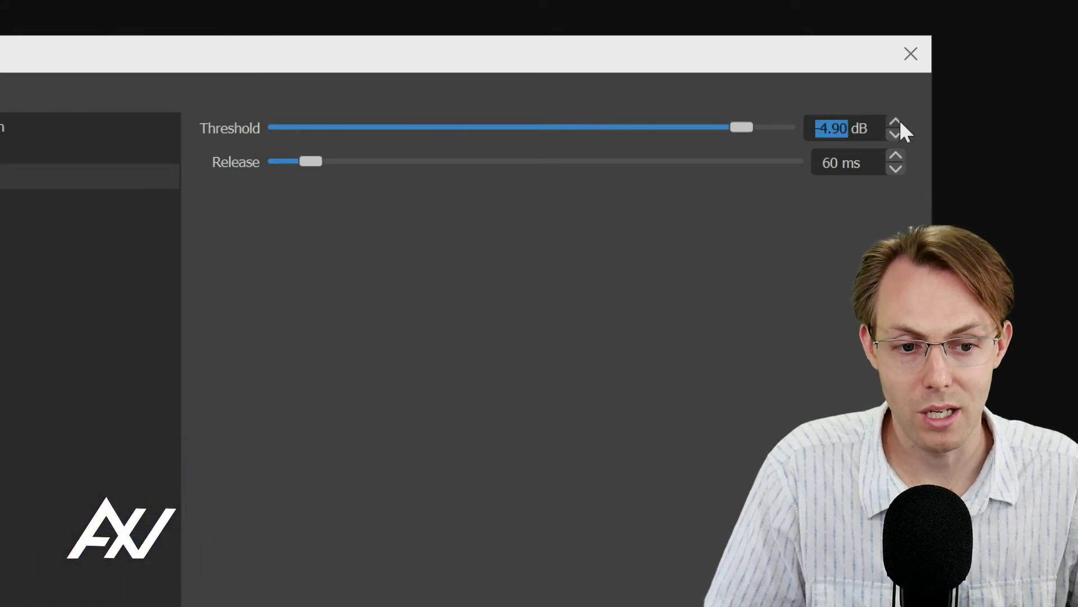
left_click(897, 121)
left_click(898, 122)
left_click(898, 122)
left_click(897, 122)
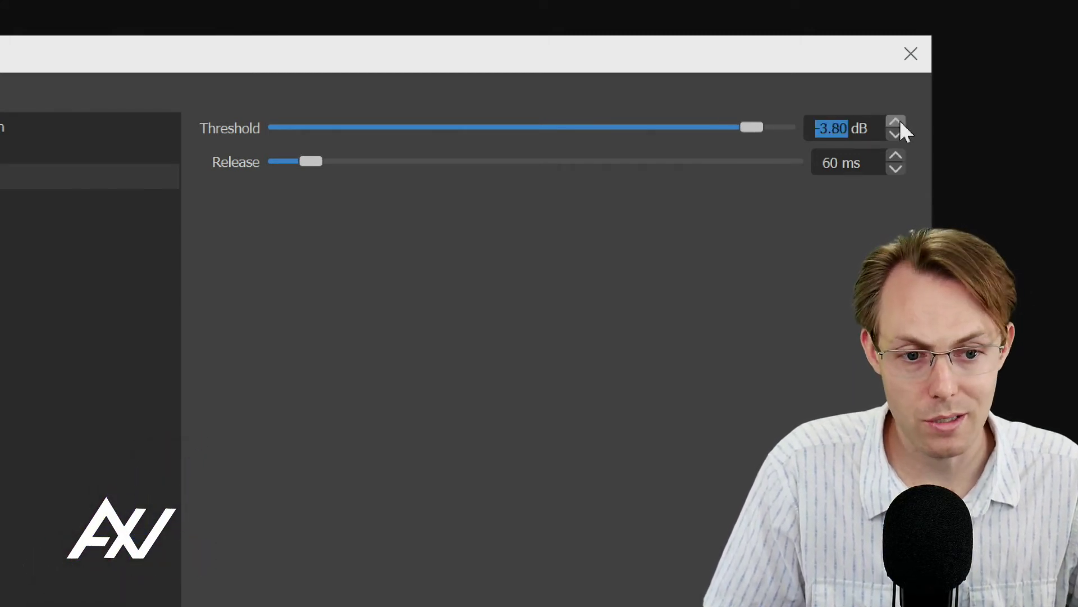
left_click(897, 122)
left_click(898, 122)
left_click(898, 122)
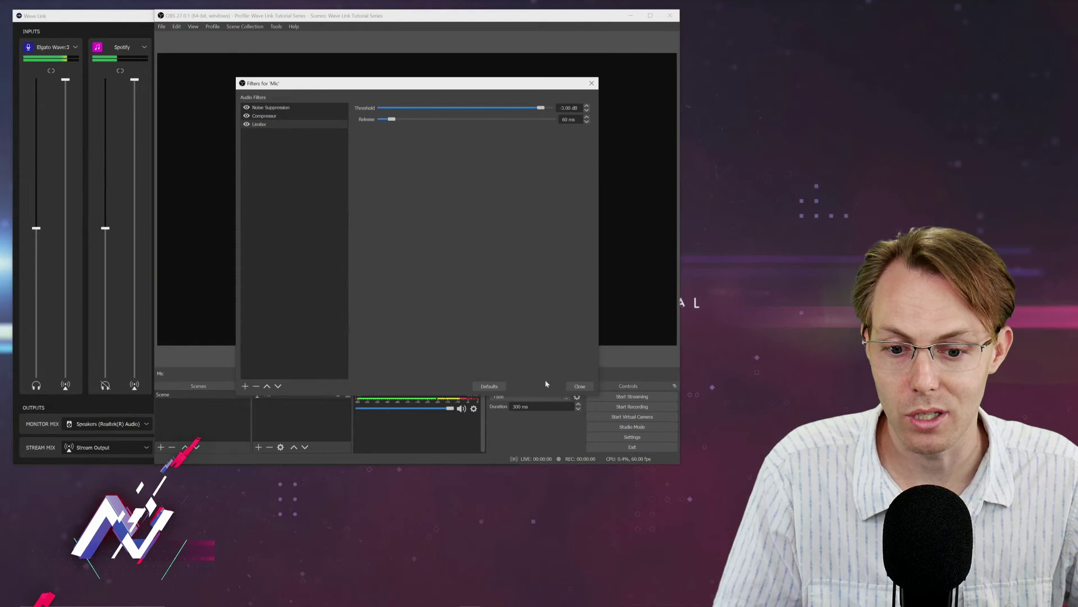
Step: Close the Filters for 'Mic' dialog to return to the main window
left_click(579, 386)
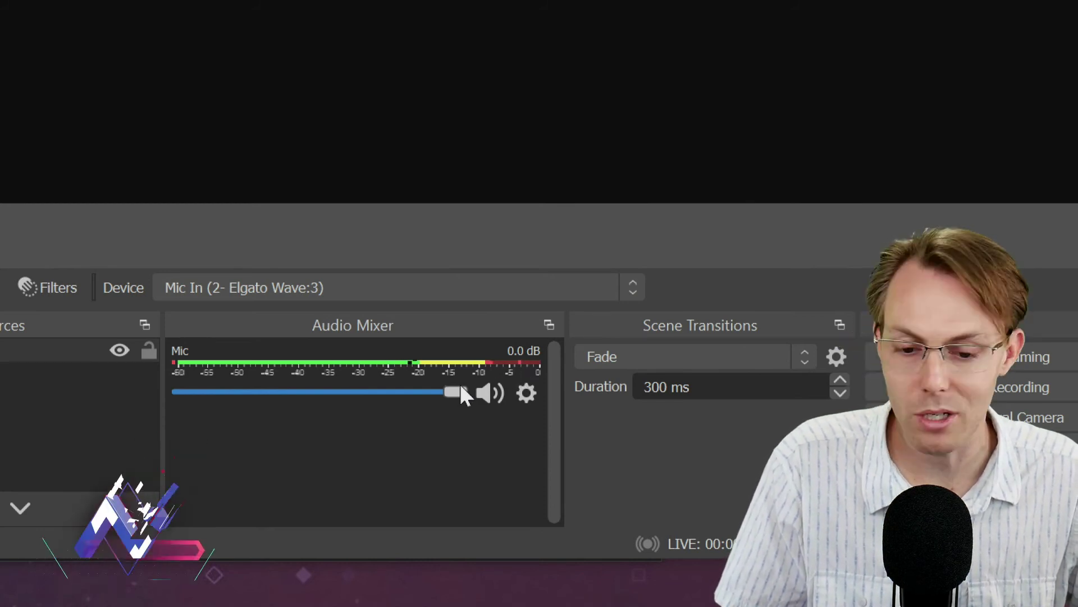
Step: Drag the Mic fader in the Audio Mixer down to -2.0 dB
left_click_drag(454, 389, 427, 384)
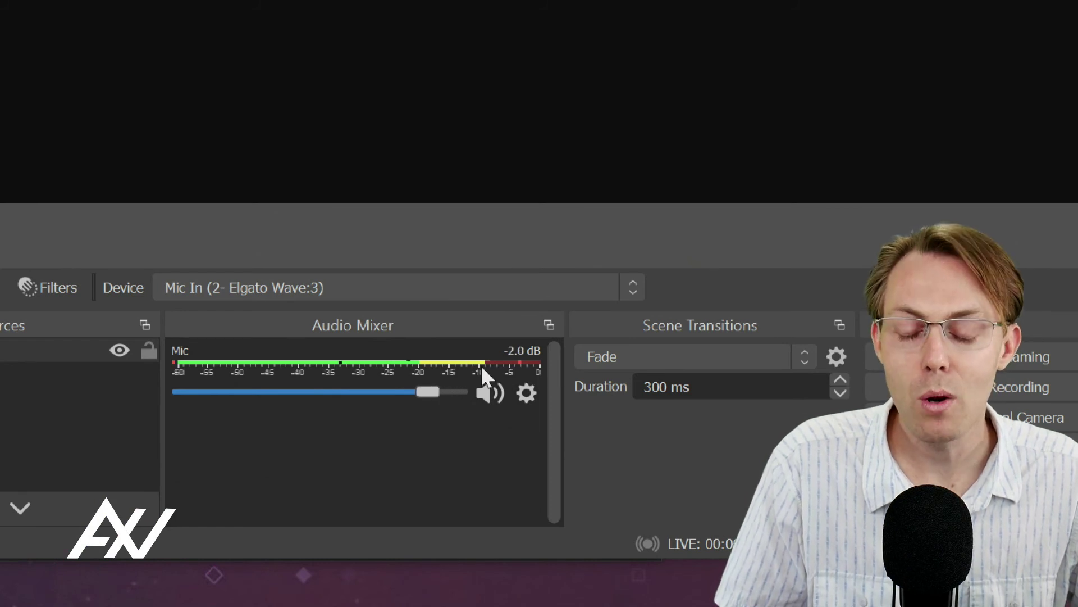